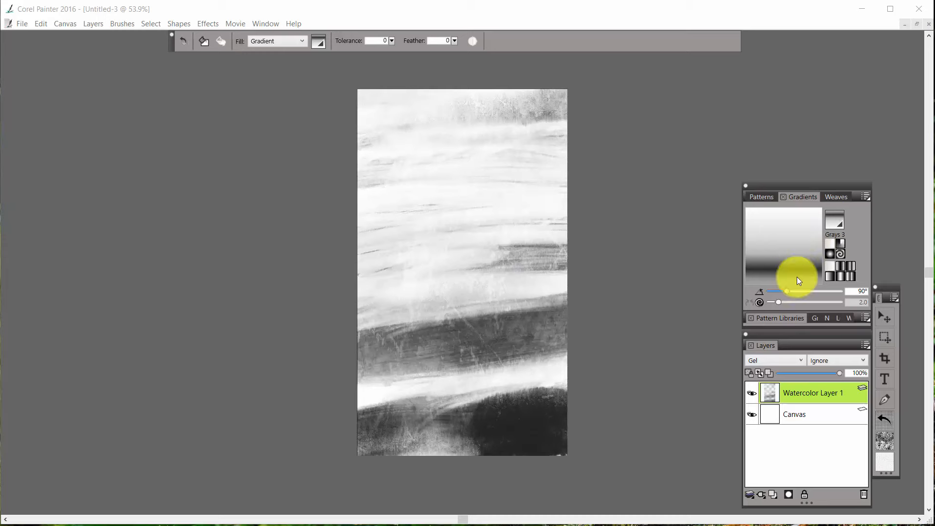
Add a new layer above the watercolor layer and choose the Eucalyptus Bark gradient at a 90° angle.
click(776, 493)
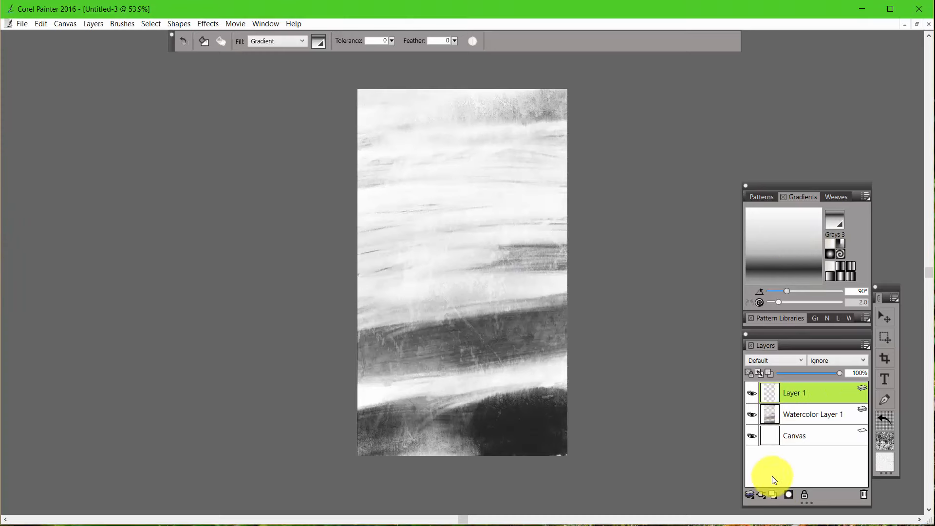
click(841, 226)
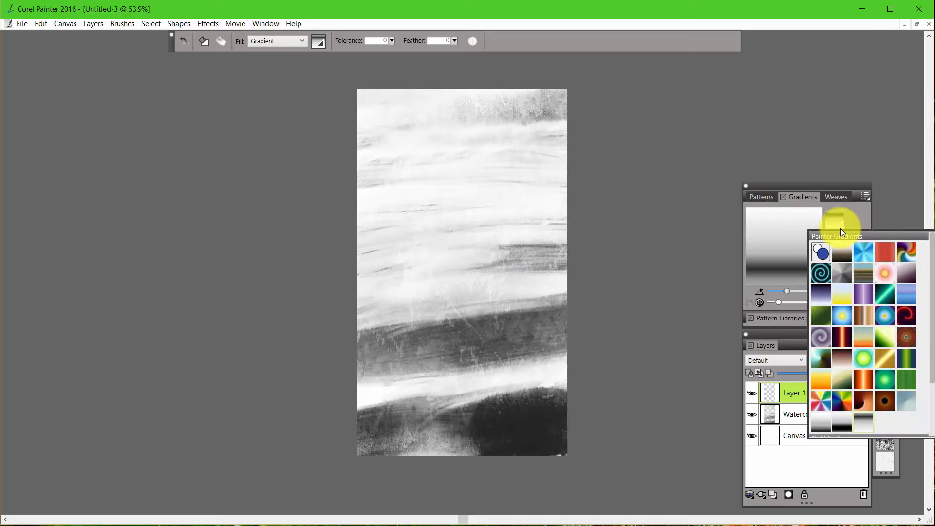
click(862, 317)
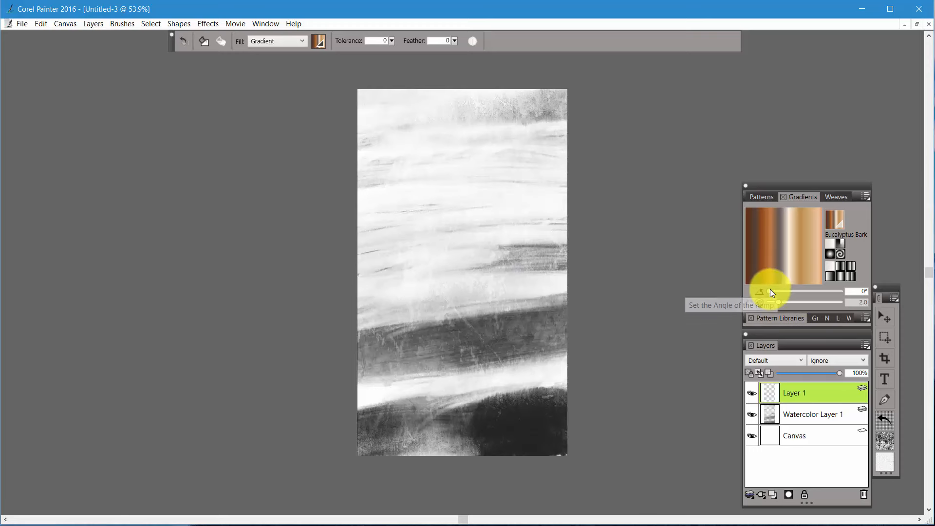
drag(770, 290, 787, 289)
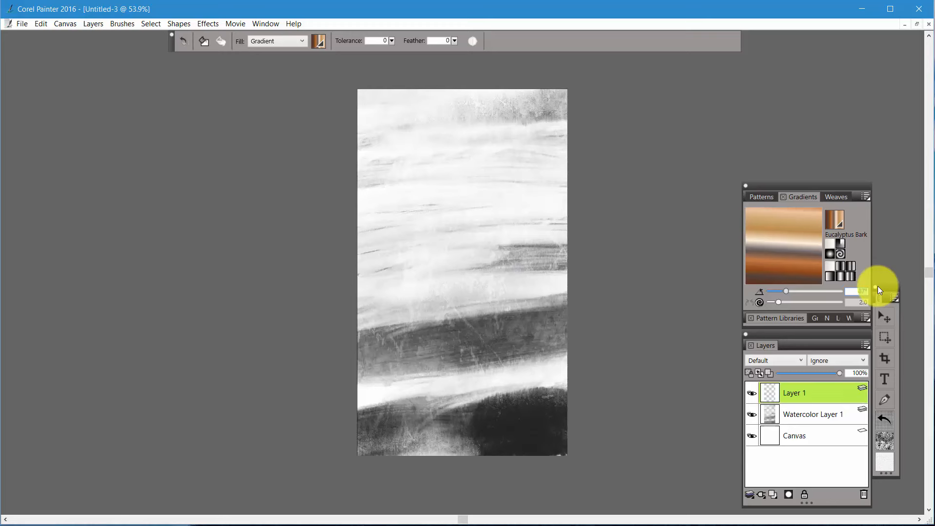
text(0)
key(Return)
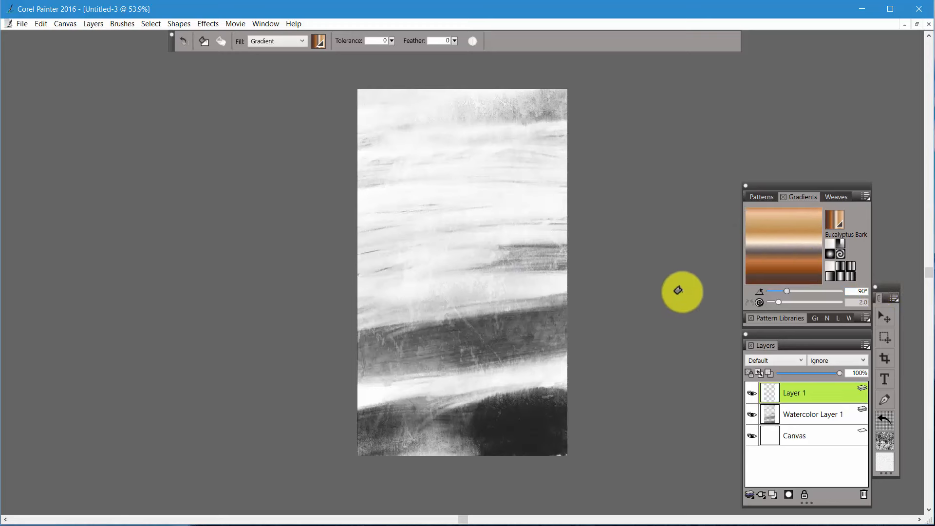
Open the Eucalyptus Bark gradient for editing and move its cream color control point to the 3% location.
click(865, 196)
click(786, 294)
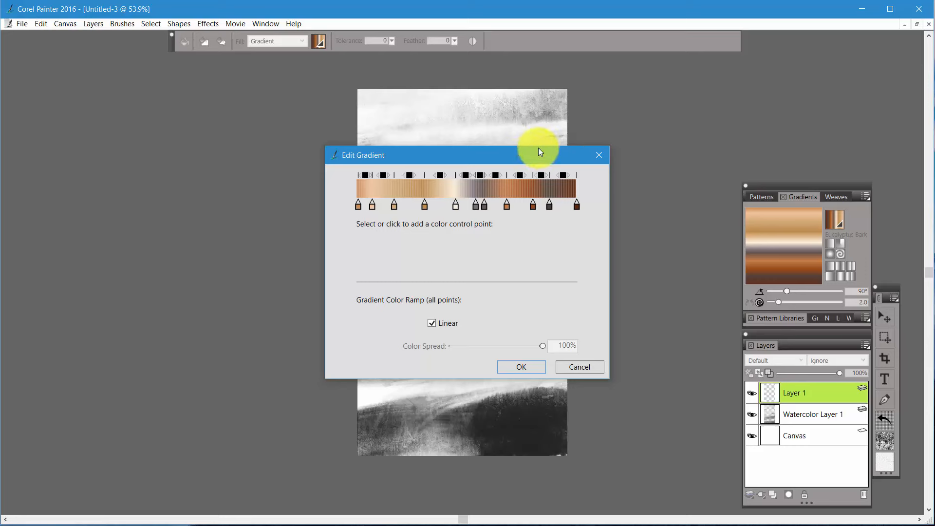
drag(523, 156, 461, 135)
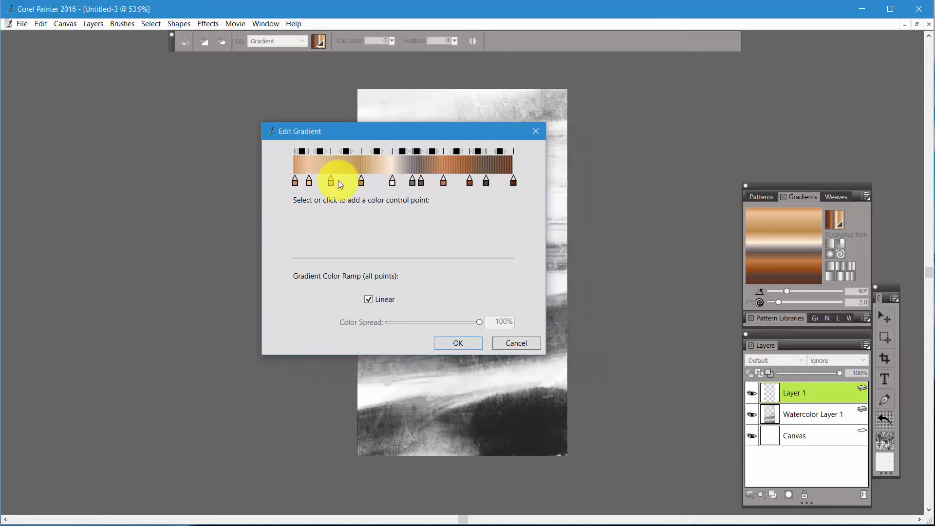
click(392, 183)
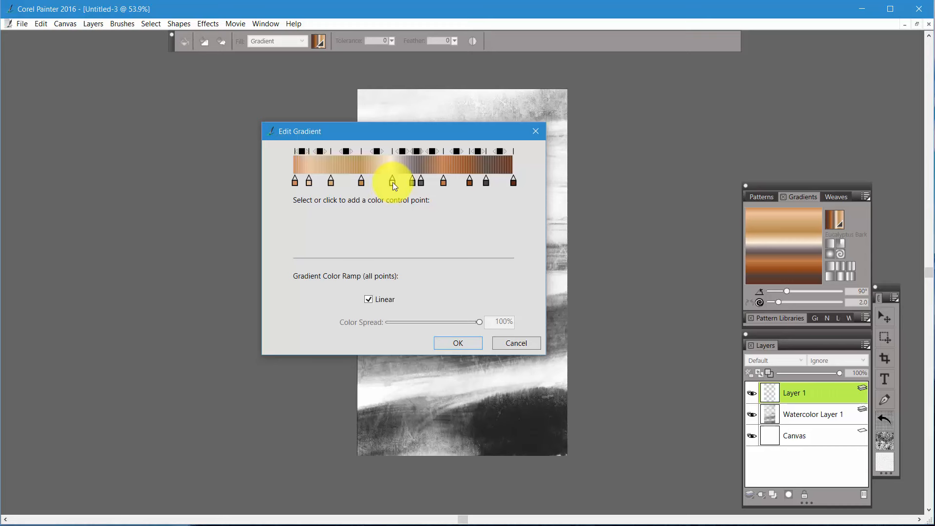
drag(392, 182, 299, 183)
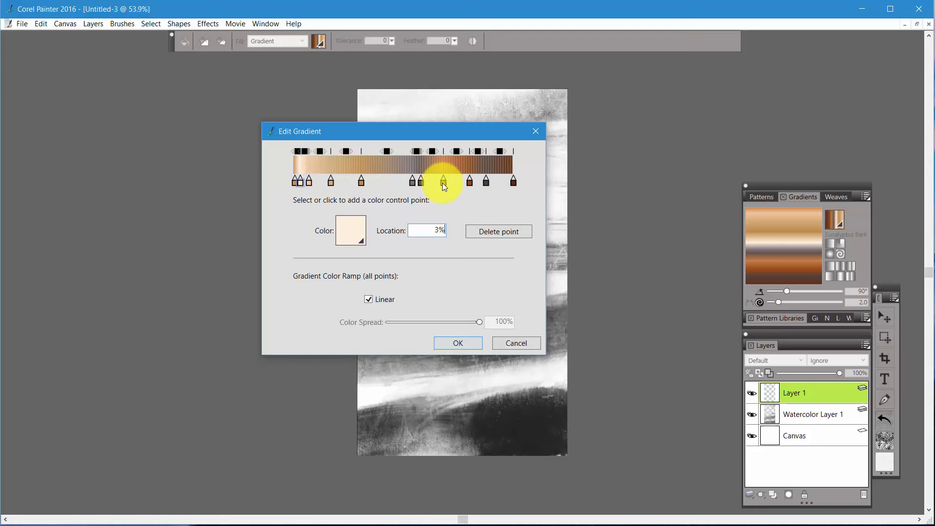
Move the first gray control point to 64%, the dark tan point to 60% and the peach point to 23%, and accept the gradient.
mouse_move(444, 183)
mouse_down()
mouse_move(496, 184)
mouse_move(413, 182)
mouse_move(434, 183)
mouse_up()
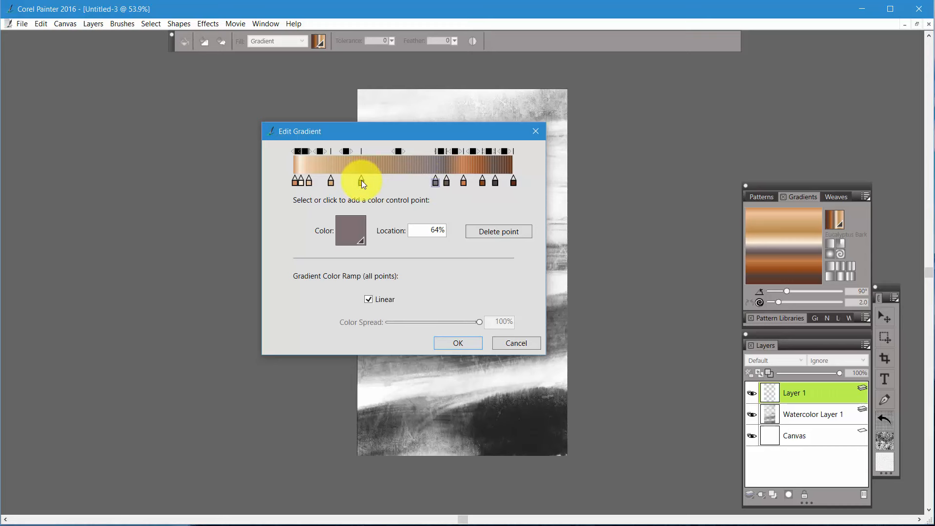
drag(361, 181, 427, 188)
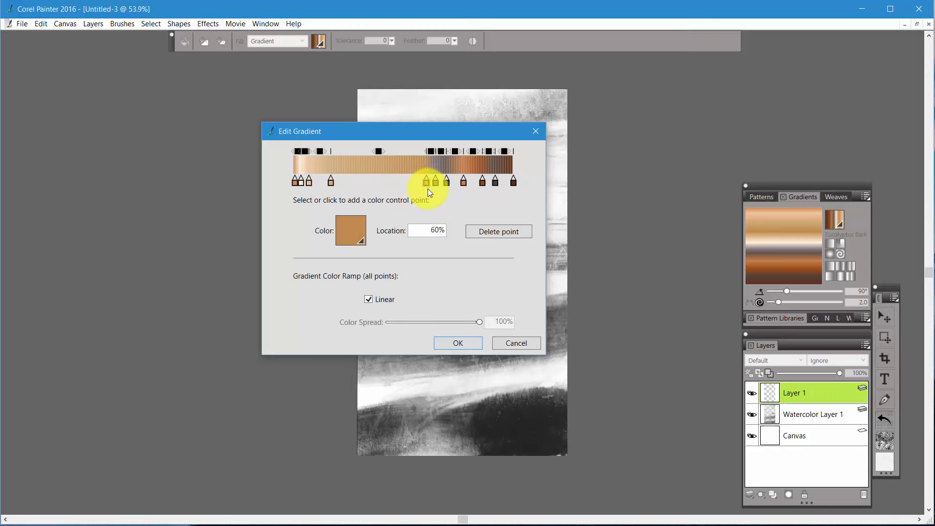
mouse_move(332, 184)
mouse_down()
mouse_move(364, 184)
mouse_move(308, 182)
mouse_move(382, 184)
mouse_move(347, 182)
mouse_up()
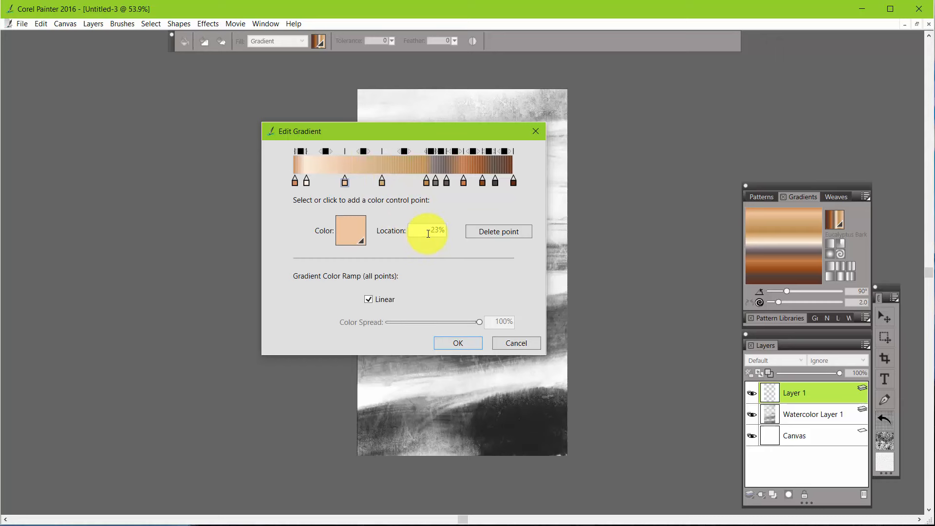
click(468, 341)
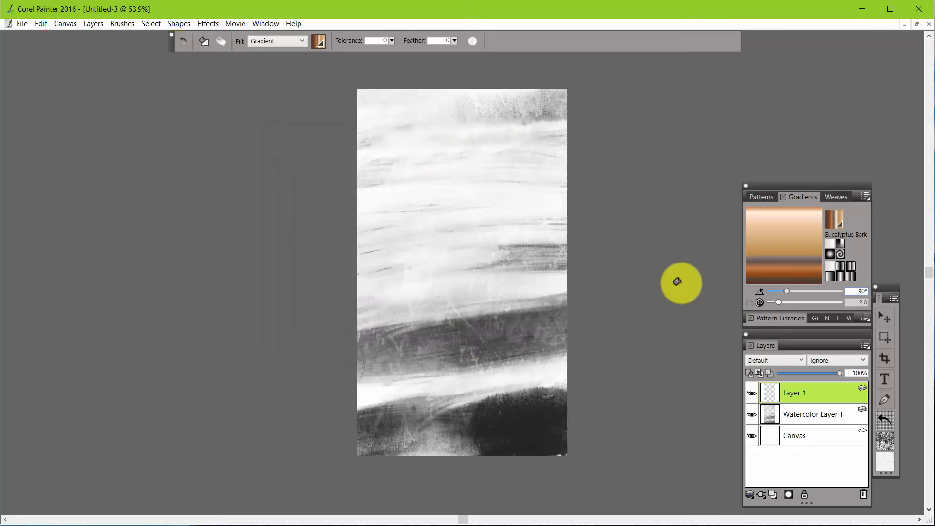
Save the edited gradient to the library as "Watercolor Demo".
click(865, 197)
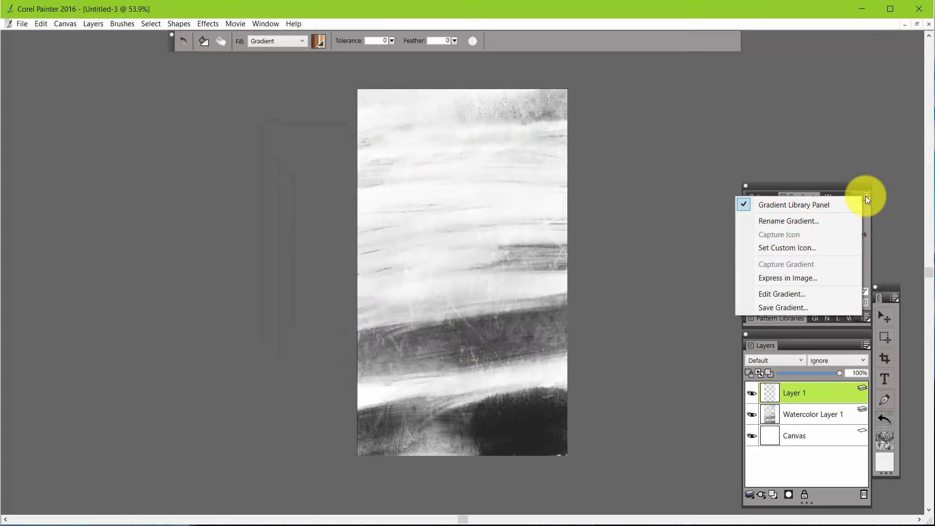
click(784, 307)
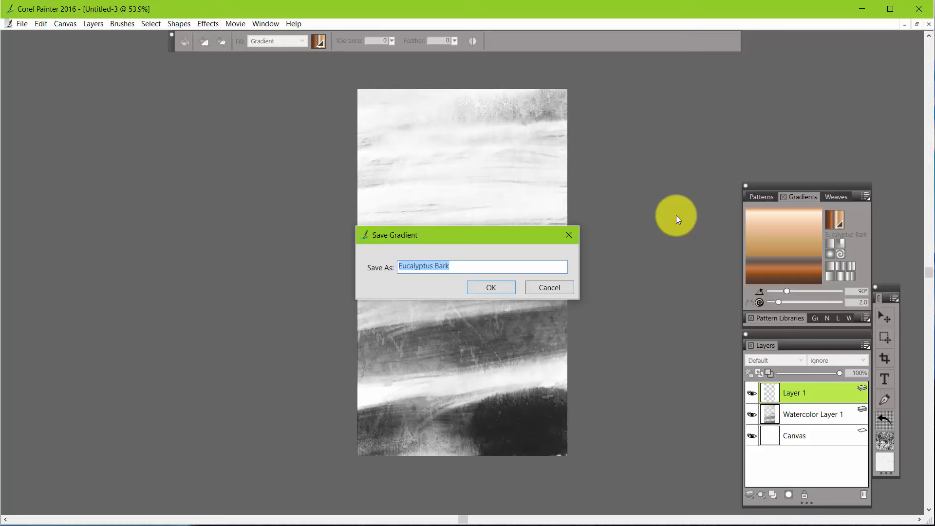
text(Wat)
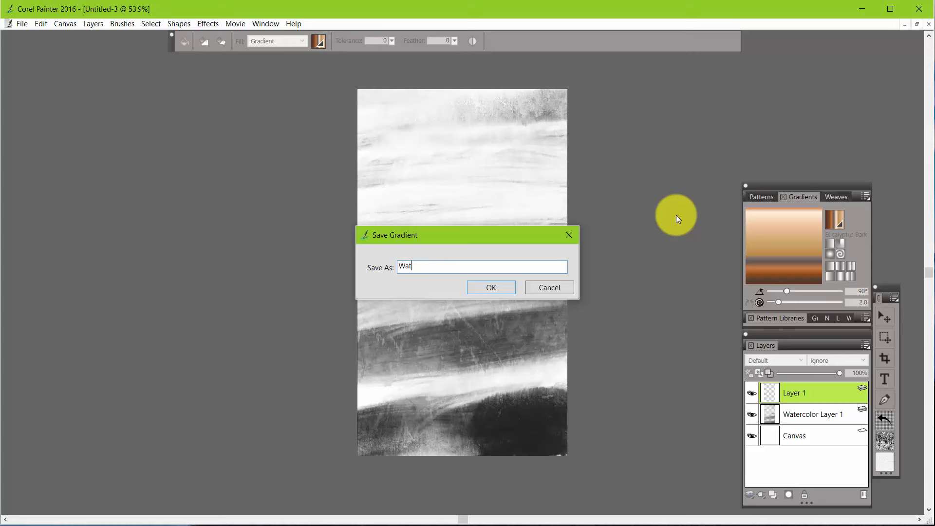
text(eer)
key(BackSpace)
key(BackSpace)
text(rcolor Demo)
click(490, 287)
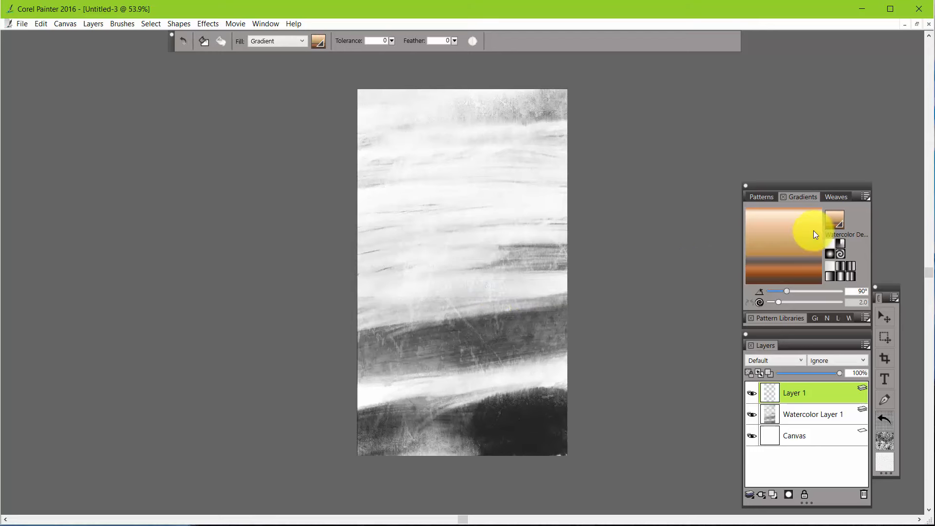
Compare the original Eucalyptus Bark gradient, reselect the Watercolor Demo gradient and fill Layer 1 with it.
click(844, 224)
click(862, 312)
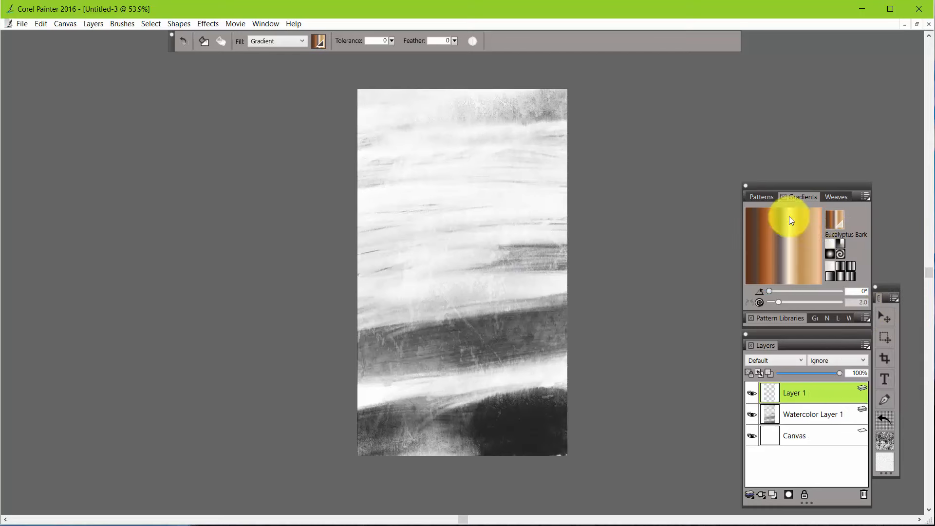
click(843, 228)
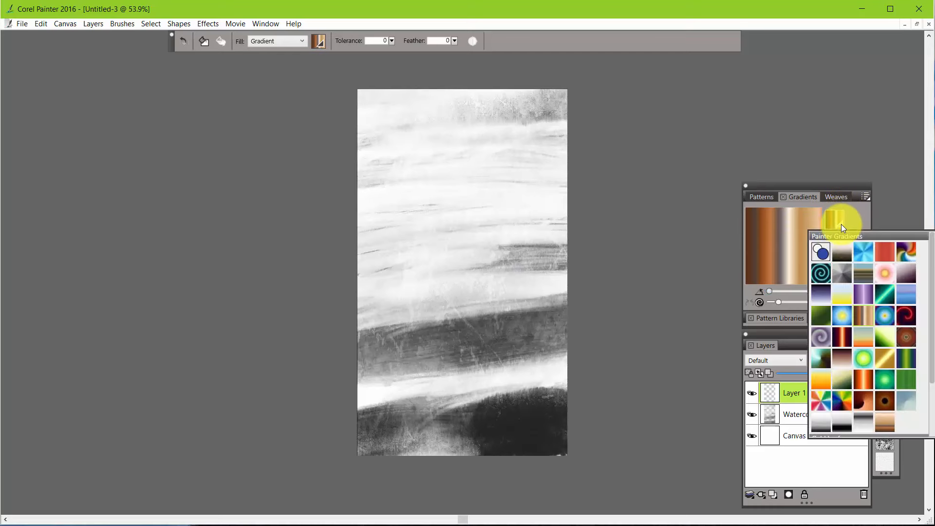
click(886, 416)
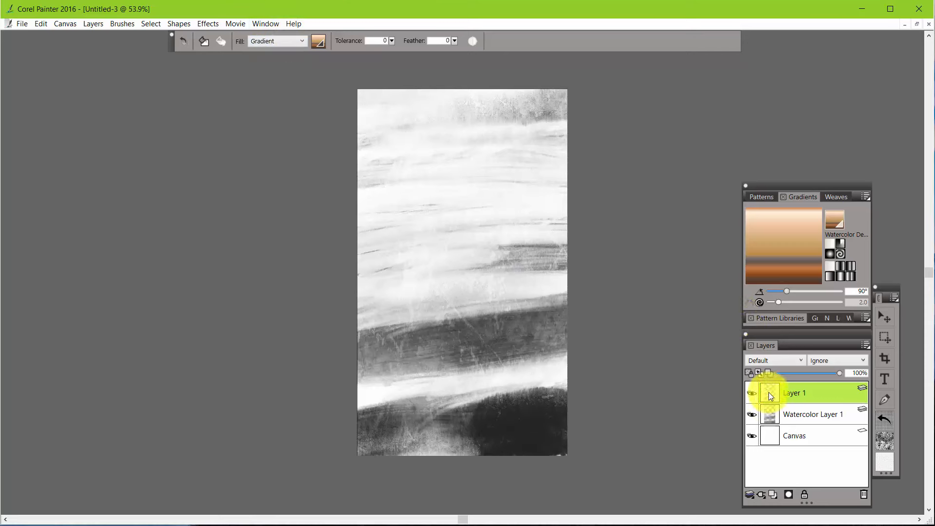
click(460, 216)
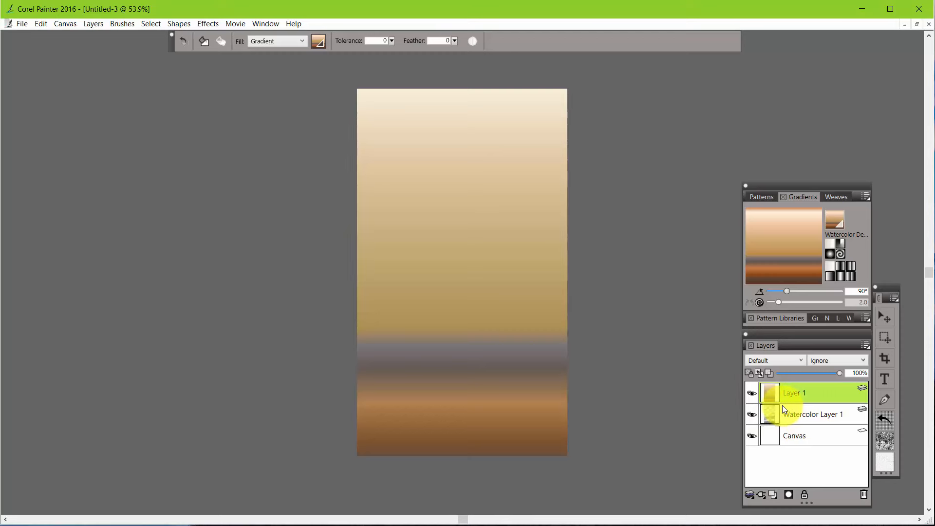
Try out the composite methods on Layer 1, settle on Hard Light and reduce the layer's opacity to 82%.
click(801, 360)
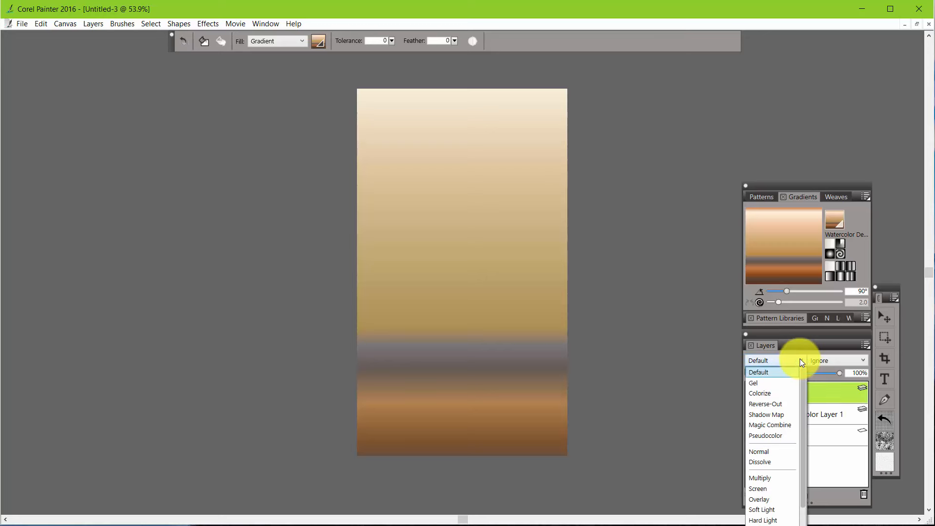
click(775, 385)
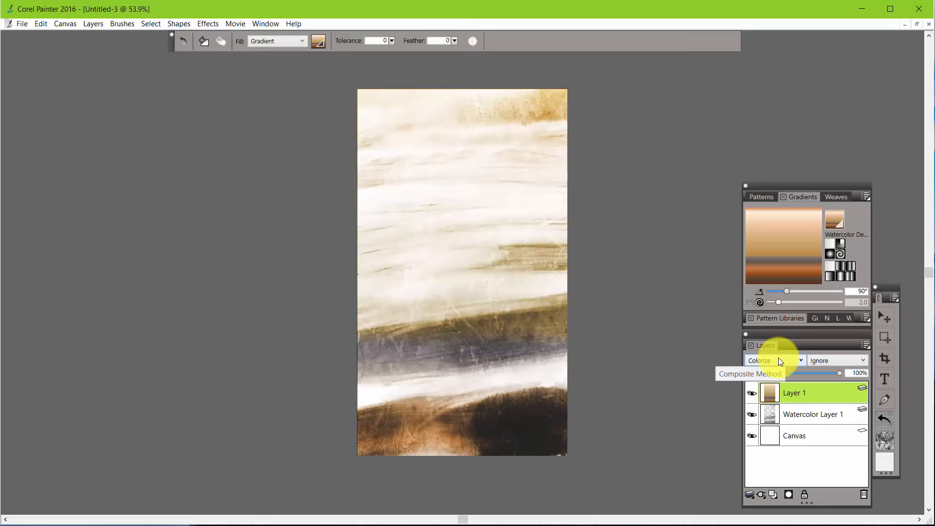
scroll(778, 356, down, 1)
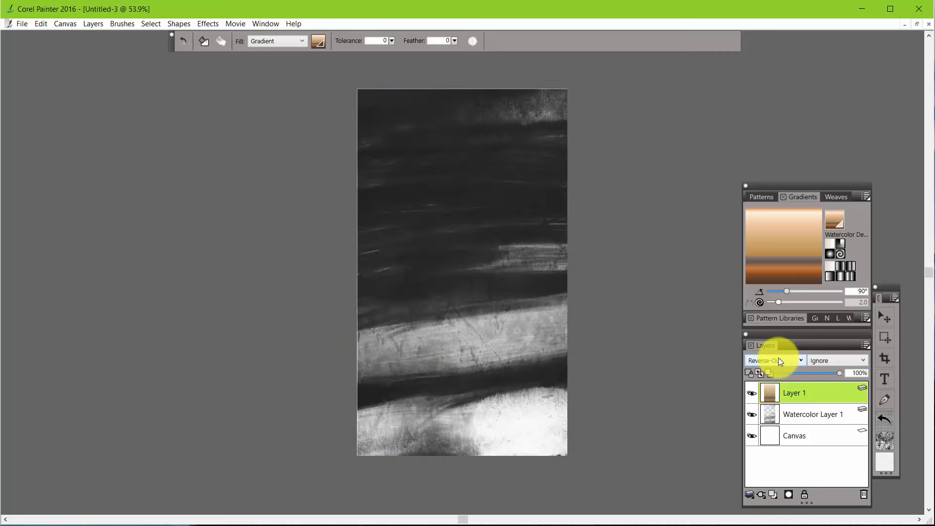
scroll(778, 357, down, 1)
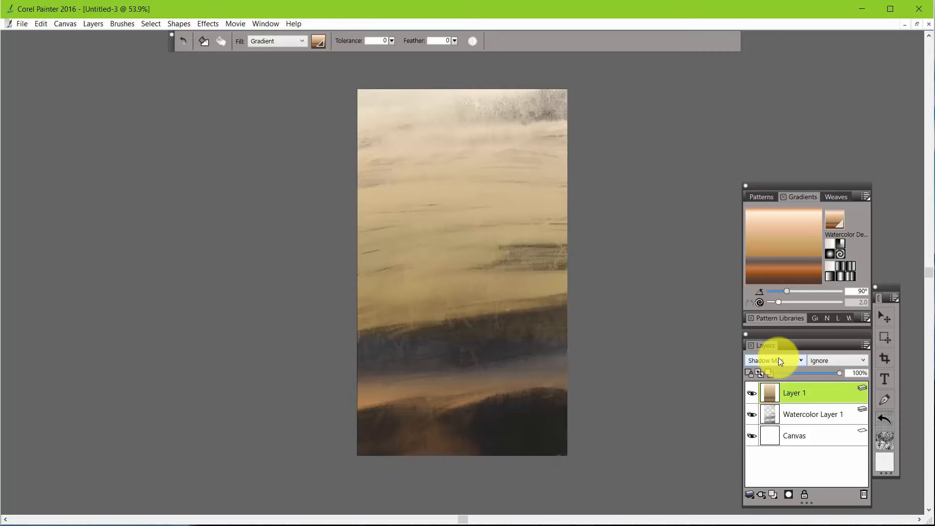
scroll(778, 357, down, 1)
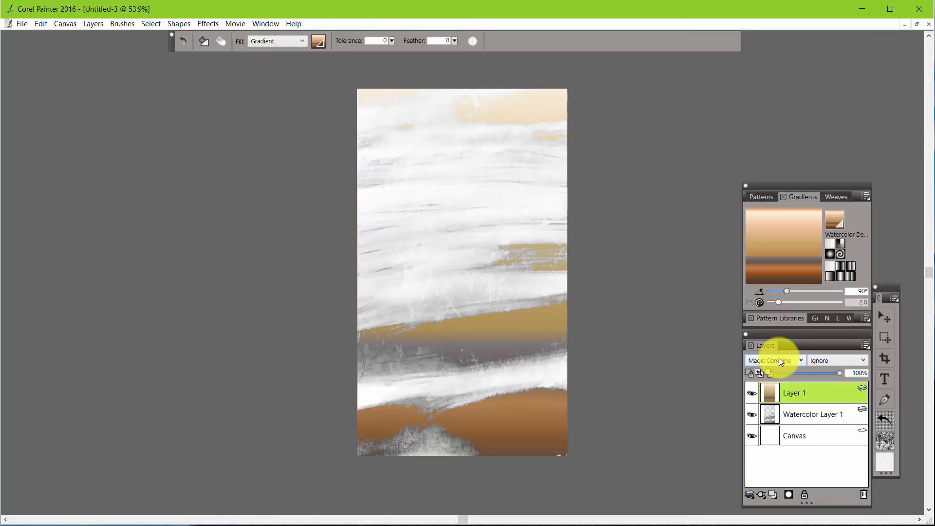
scroll(779, 360, down, 1)
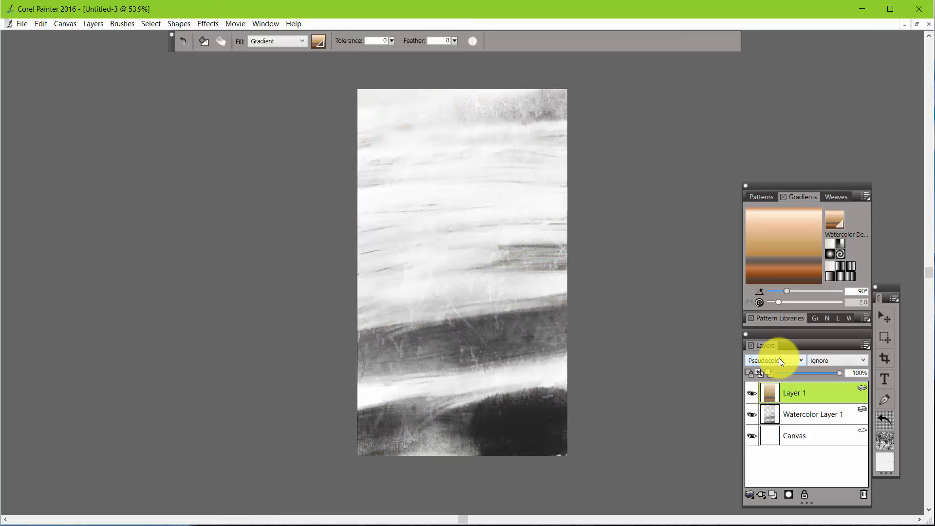
scroll(779, 358, down, 1)
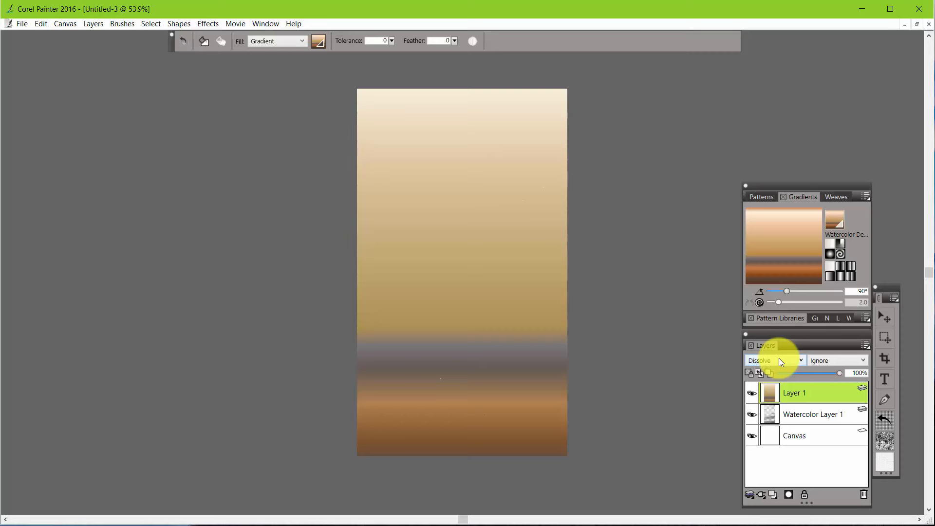
scroll(778, 358, down, 1)
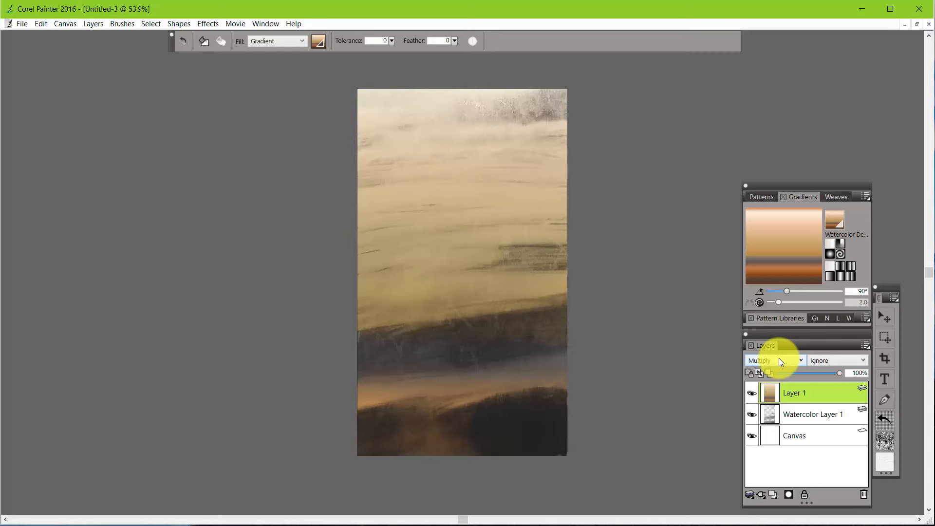
scroll(778, 358, down, 1)
scroll(779, 358, down, 1)
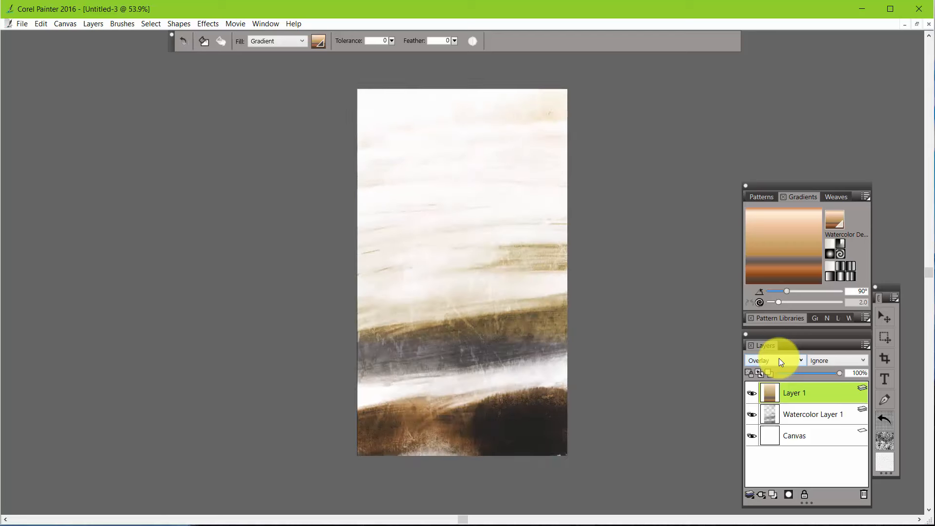
scroll(778, 358, down, 1)
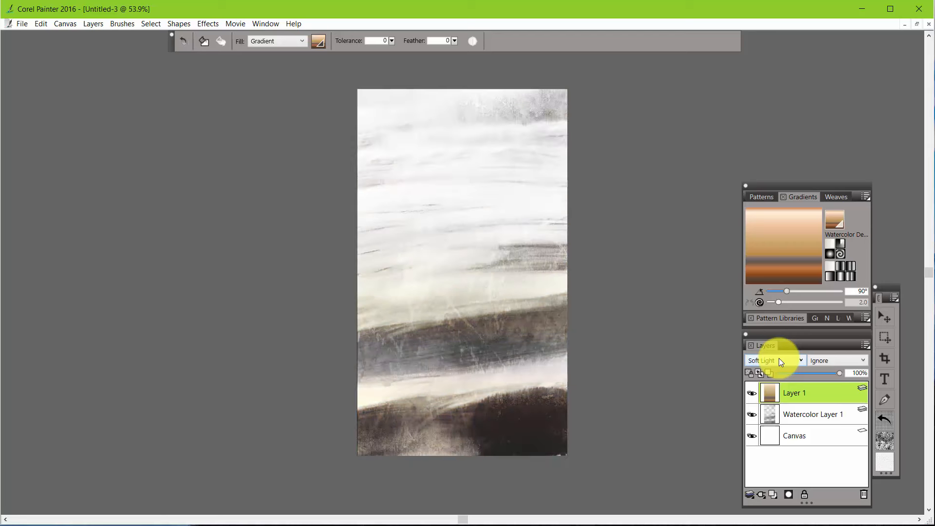
scroll(779, 358, down, 1)
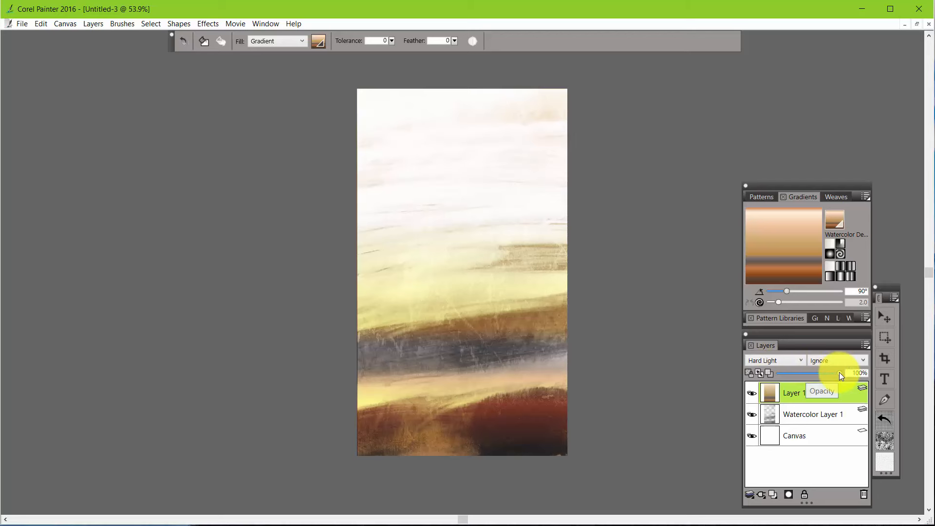
mouse_move(841, 375)
mouse_down()
mouse_move(817, 375)
mouse_move(855, 374)
mouse_move(834, 377)
mouse_up()
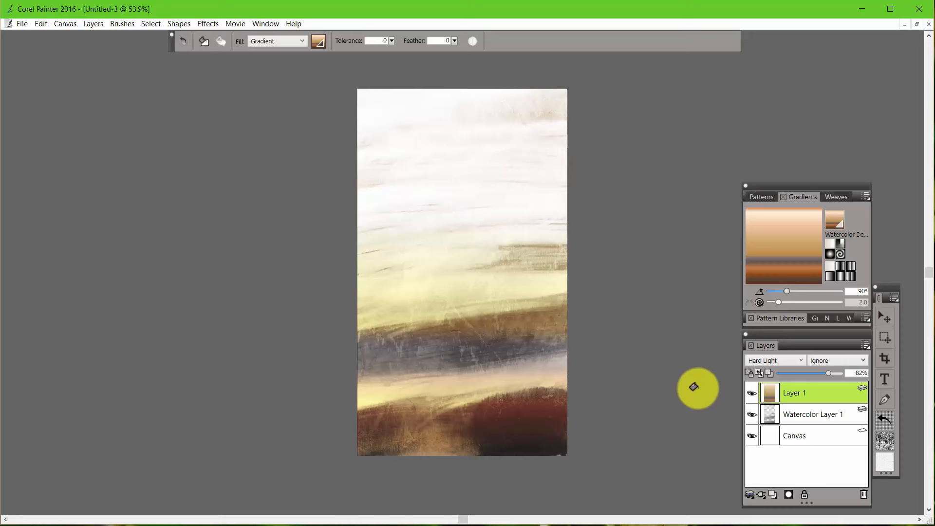
Add another new layer above Layer 1 and fill it with the Watercolor Demo gradient.
click(773, 494)
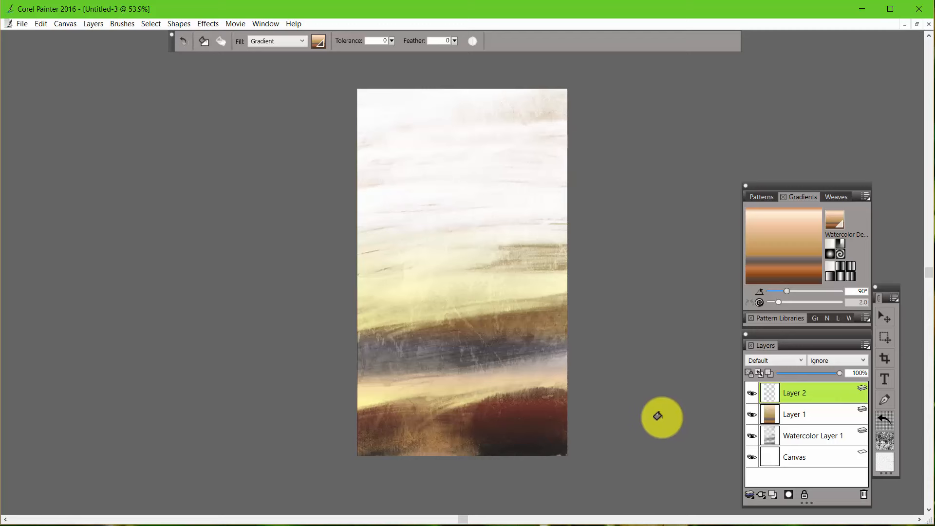
click(453, 208)
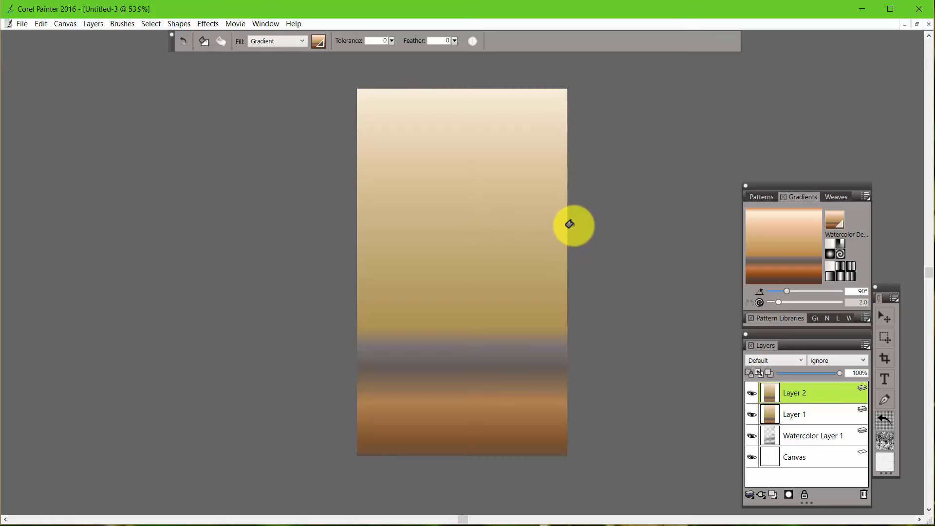
Cycle Layer 2 through composite methods from Gel onward, settle on Pseudocolor and lower the layer's opacity to 47%.
click(799, 358)
click(786, 381)
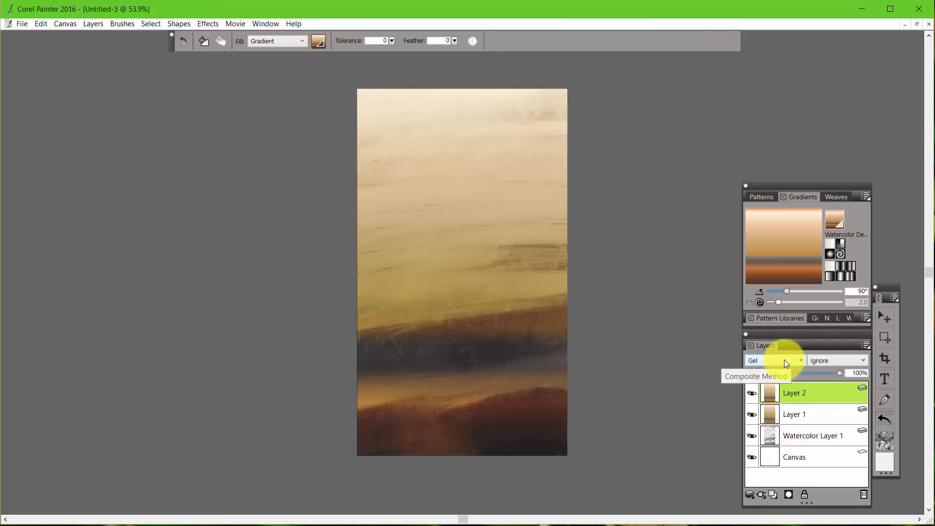
scroll(783, 359, down, 1)
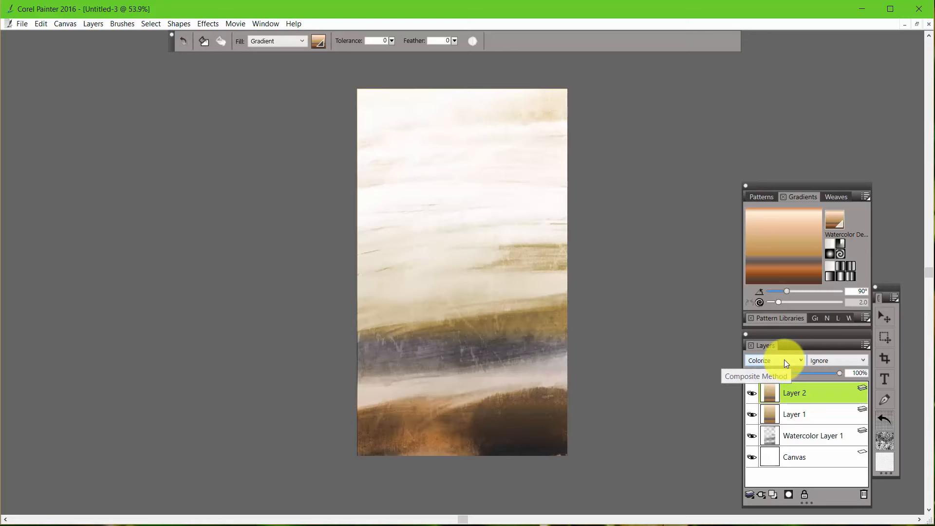
scroll(784, 359, down, 1)
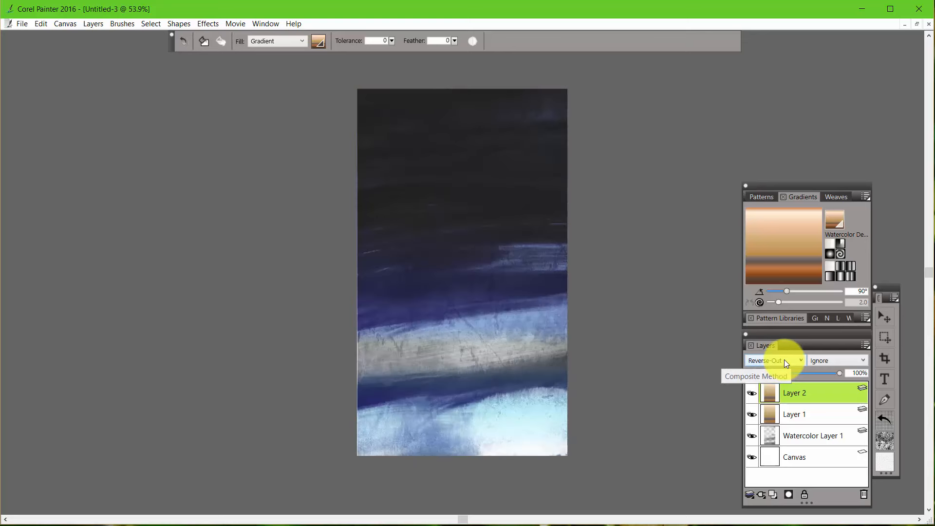
scroll(783, 360, down, 1)
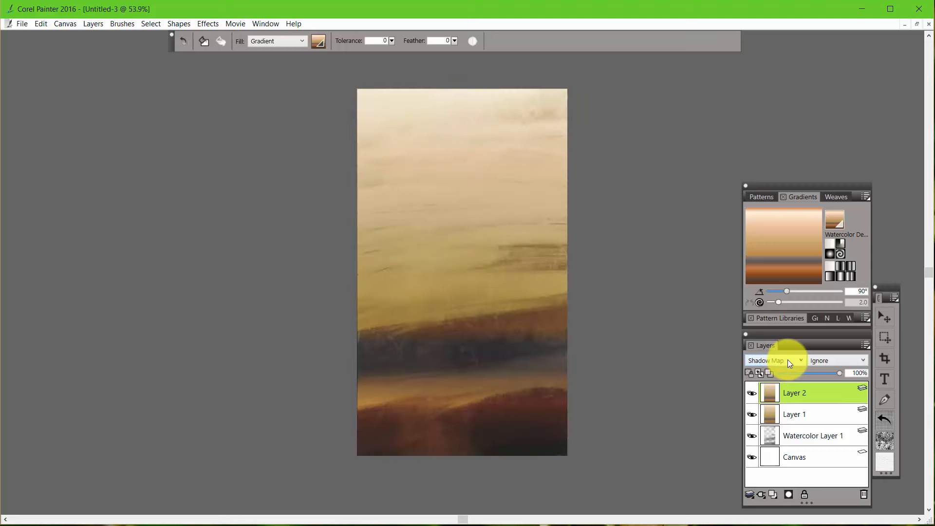
scroll(787, 359, down, 1)
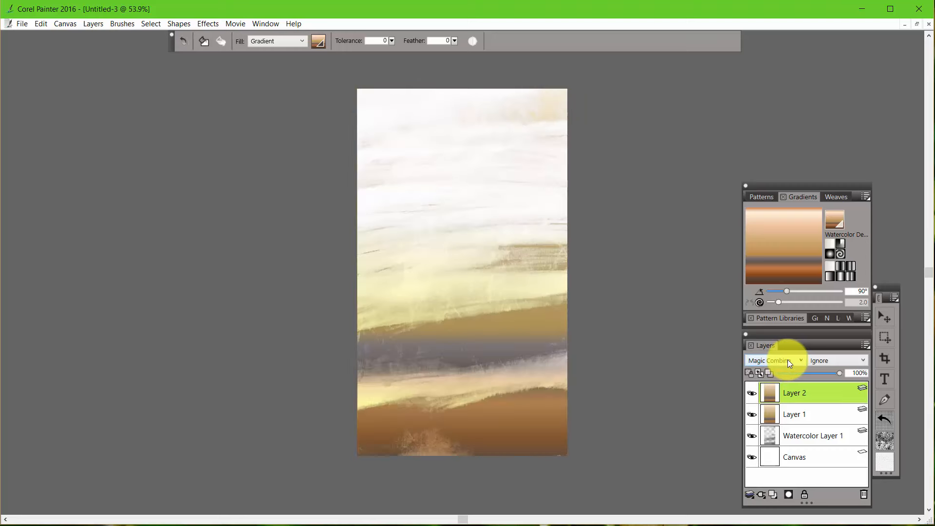
scroll(787, 359, down, 1)
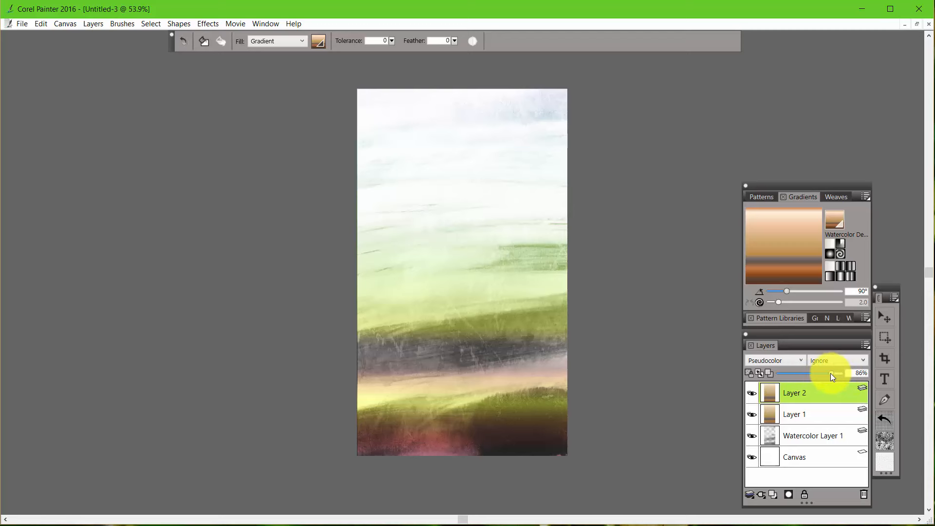
drag(830, 373, 815, 373)
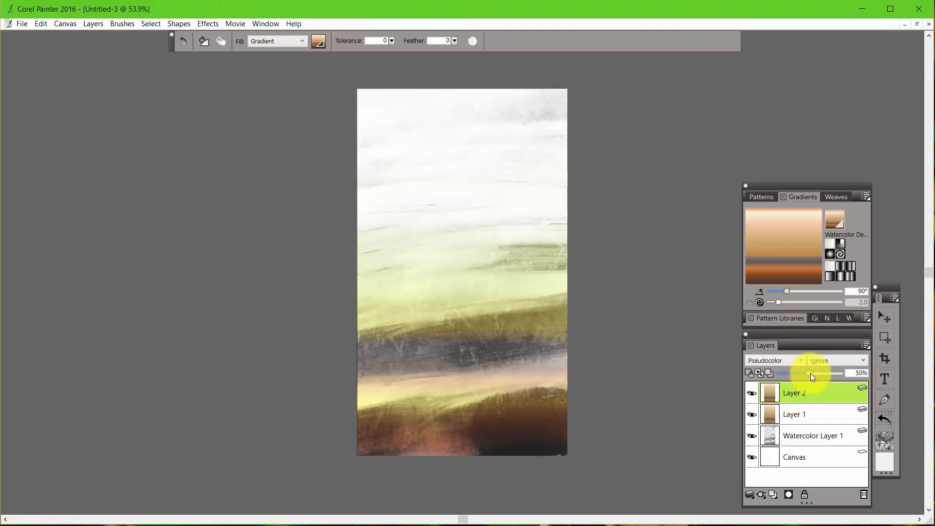
drag(810, 372, 809, 373)
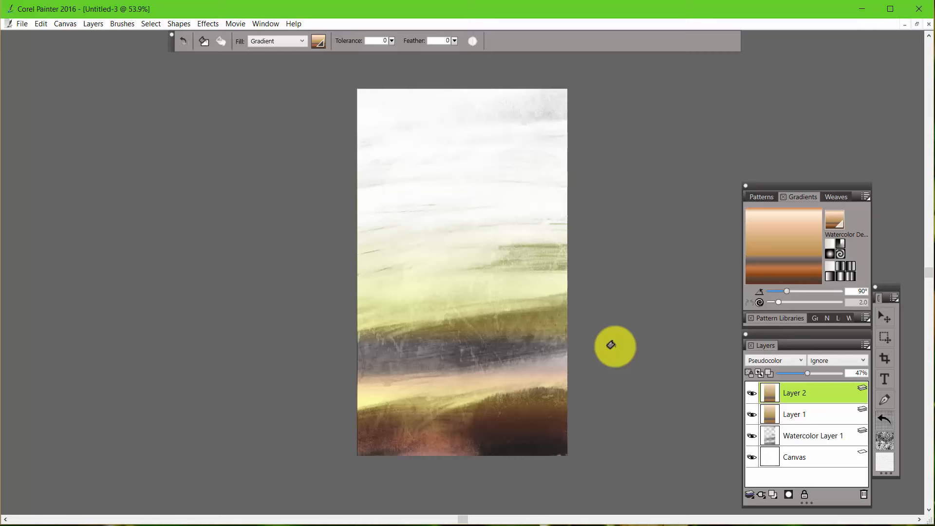
Add a new layer above Layer 2, set the gradient angle to 270° and fill the new layer with the flipped gradient.
click(774, 494)
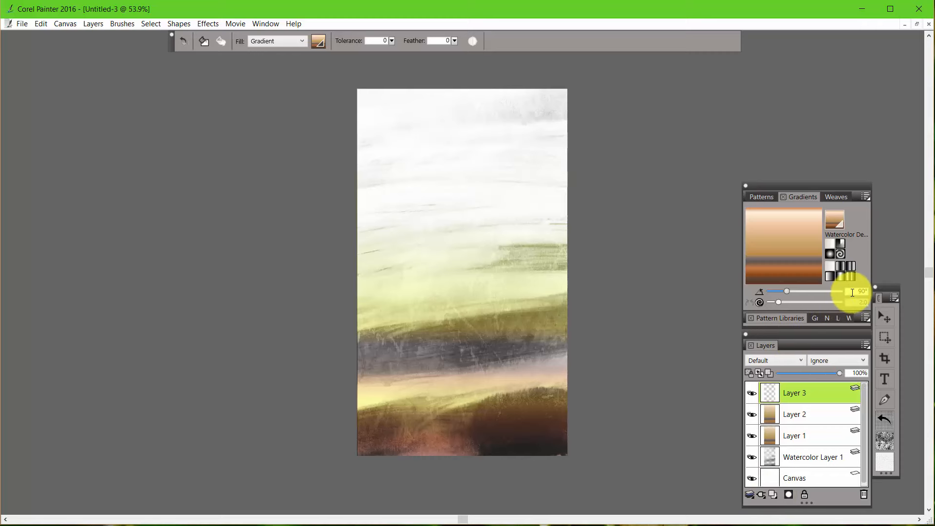
drag(854, 293, 885, 287)
text(27)
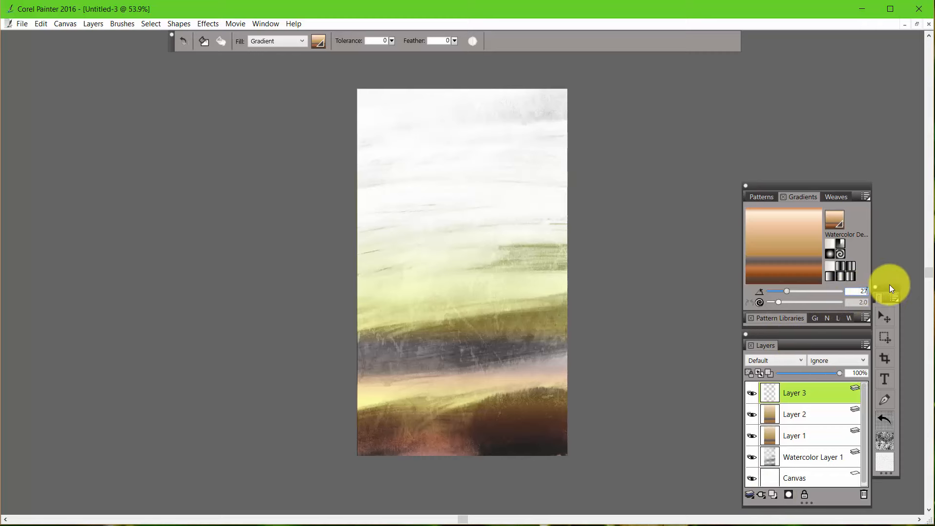
text(0)
key(Return)
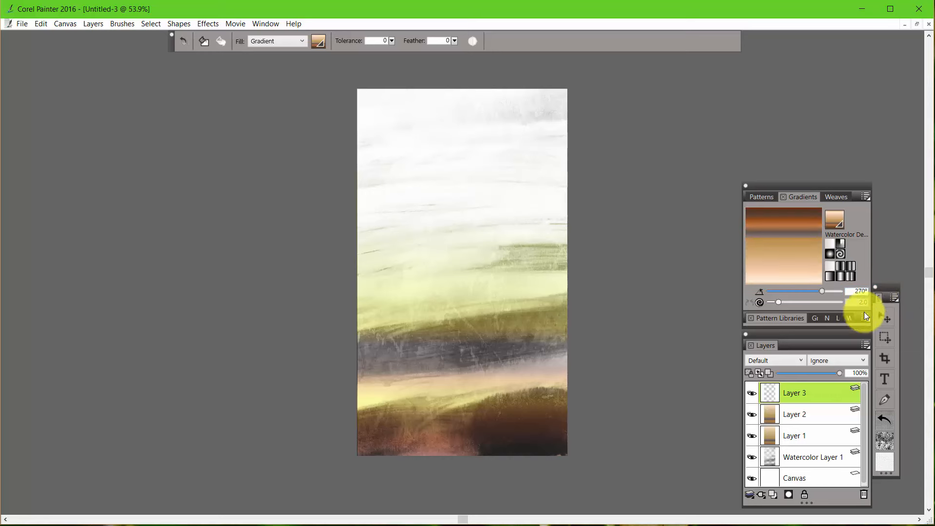
click(459, 223)
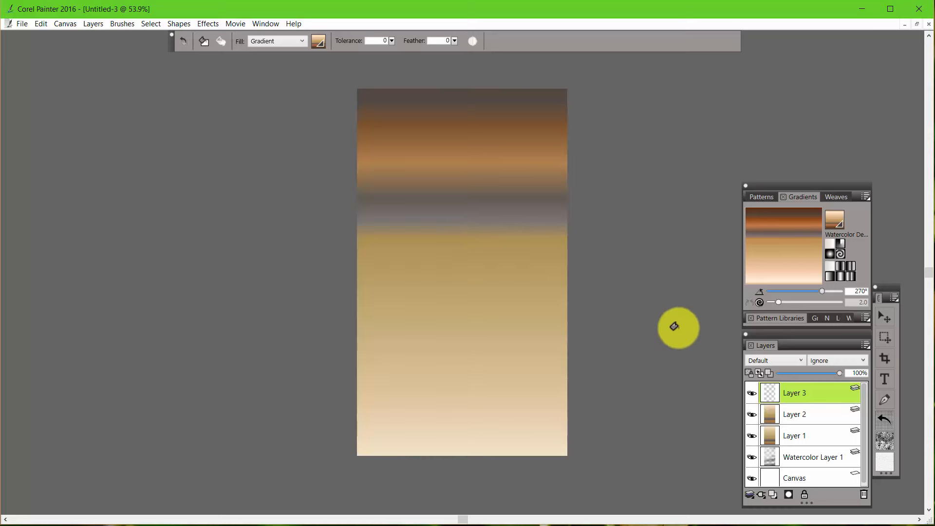
Preview the composite methods on Layer 3 one after another, settle on Difference and reduce the layer's opacity to 60%.
click(800, 359)
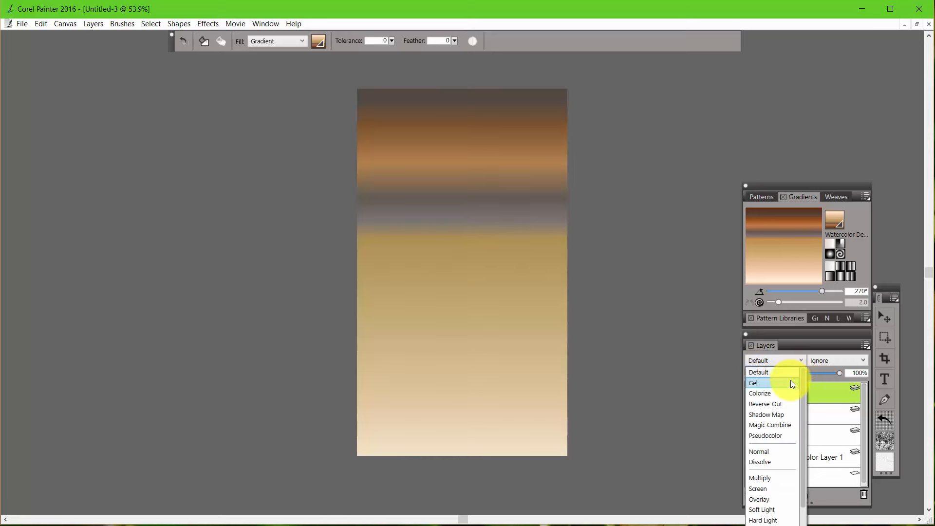
click(790, 380)
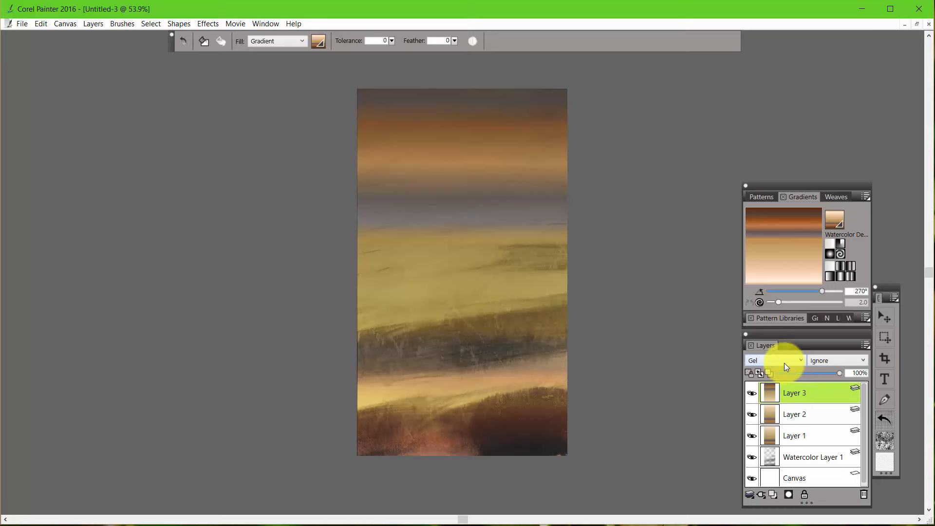
scroll(783, 361, down, 1)
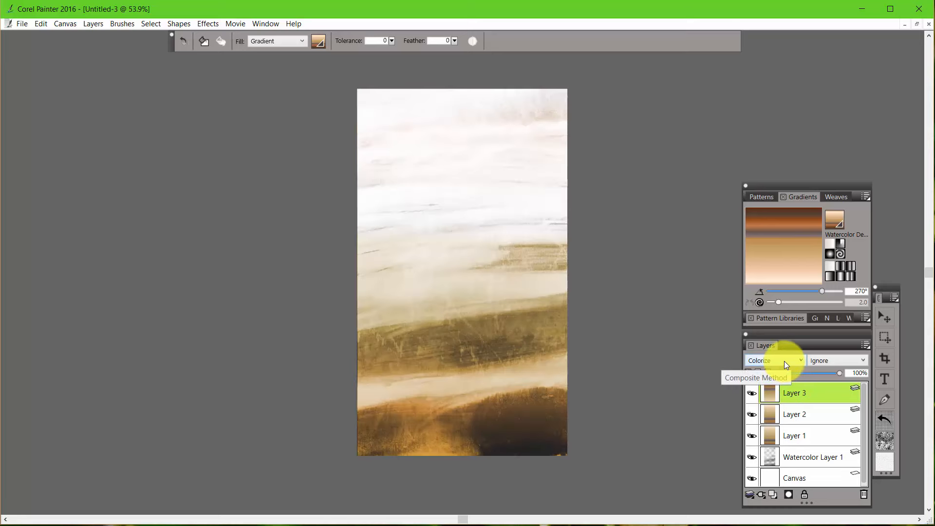
scroll(783, 360, down, 1)
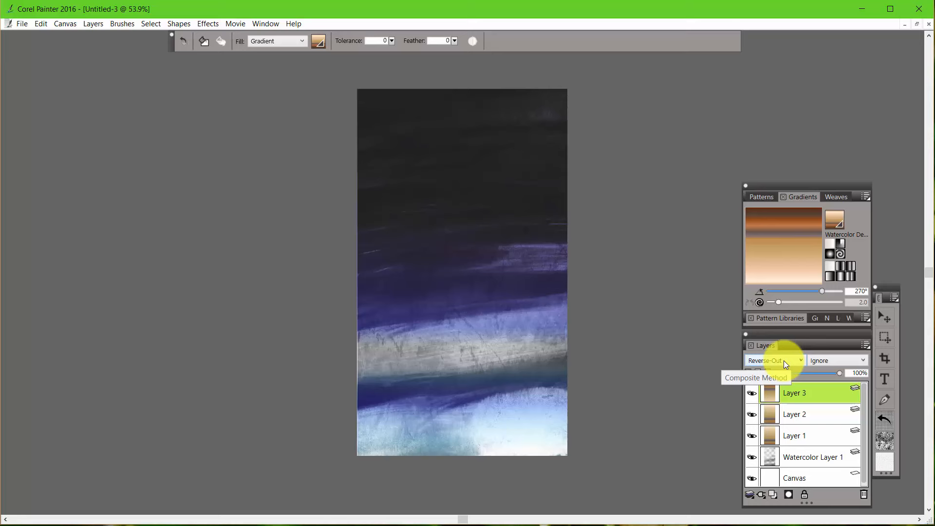
scroll(784, 360, down, 1)
scroll(783, 360, down, 1)
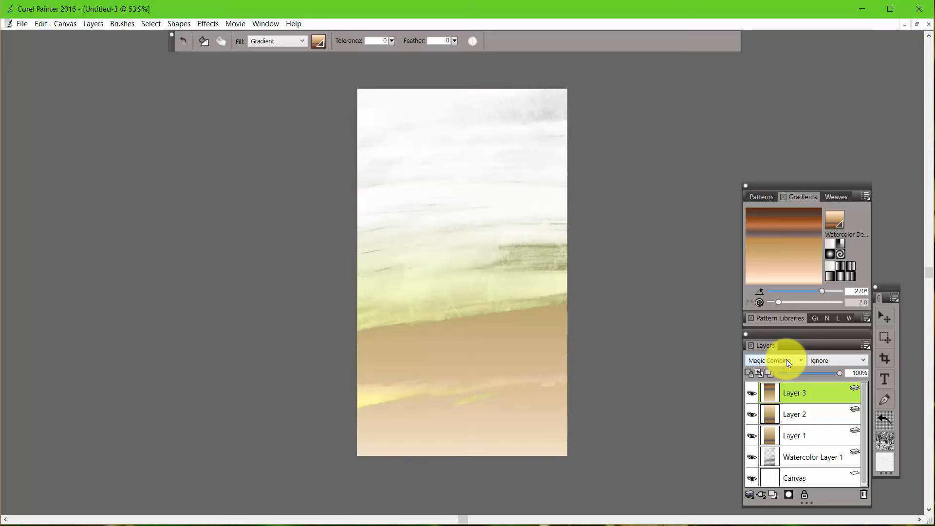
scroll(791, 362, down, 1)
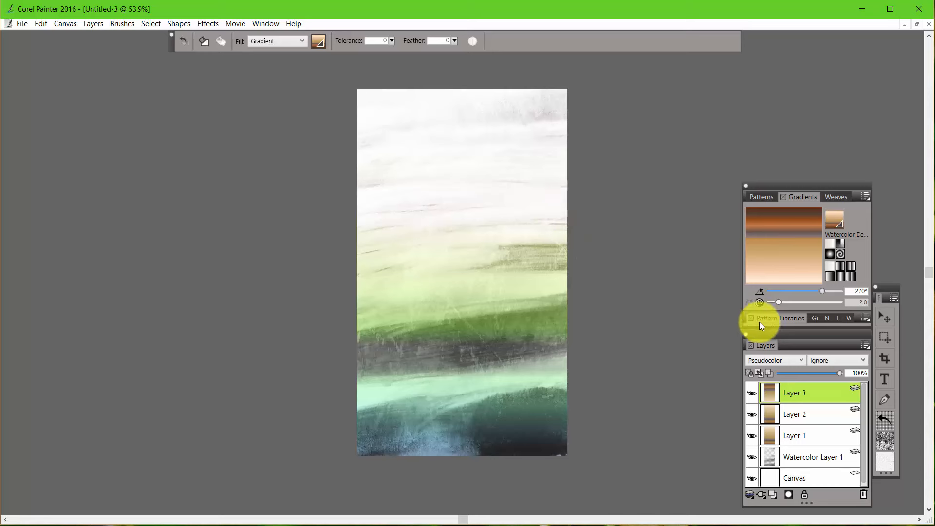
scroll(781, 361, down, 1)
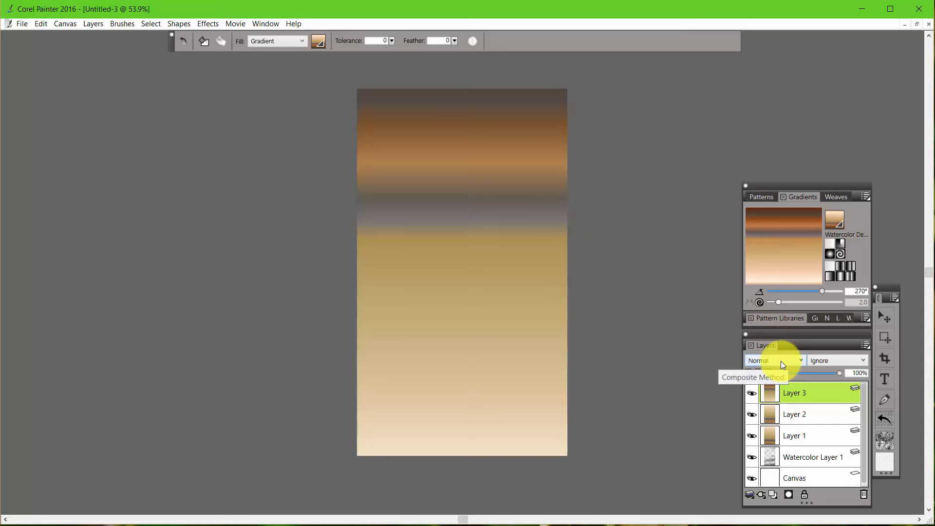
scroll(780, 361, down, 2)
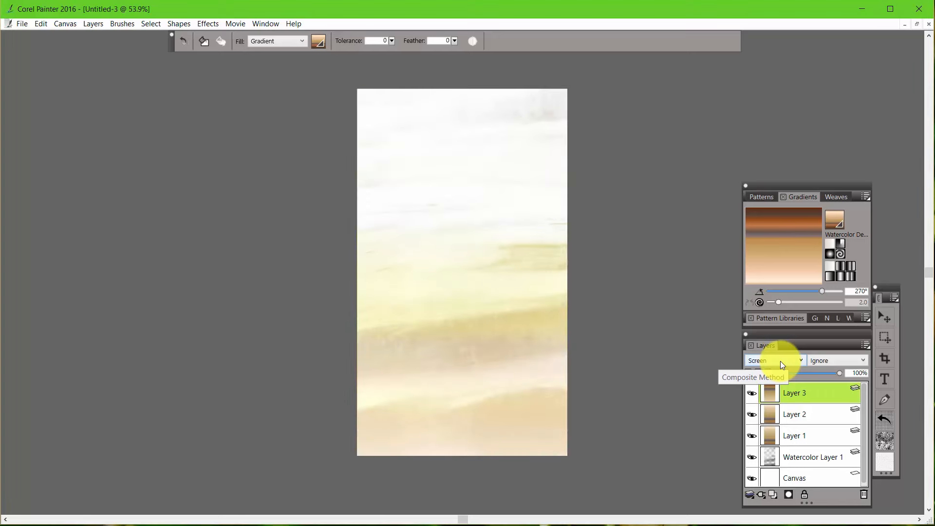
scroll(780, 361, down, 1)
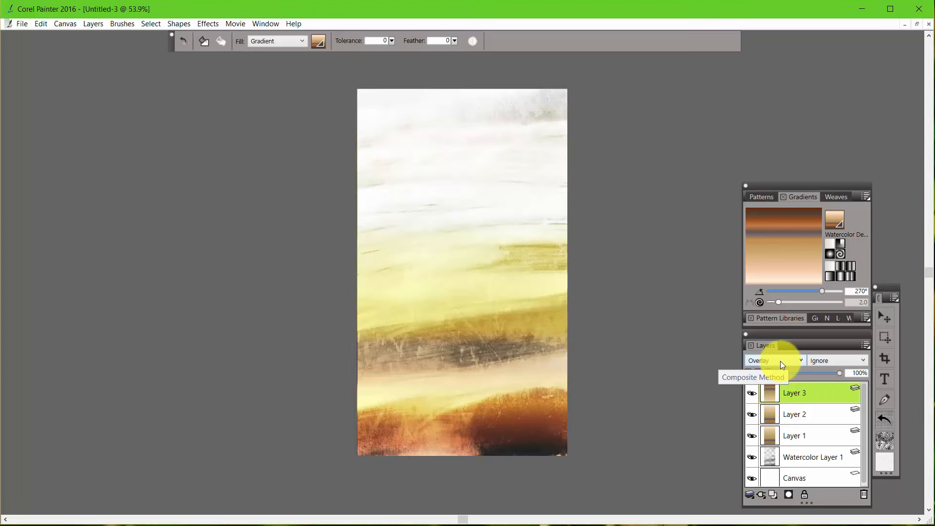
scroll(780, 362, down, 1)
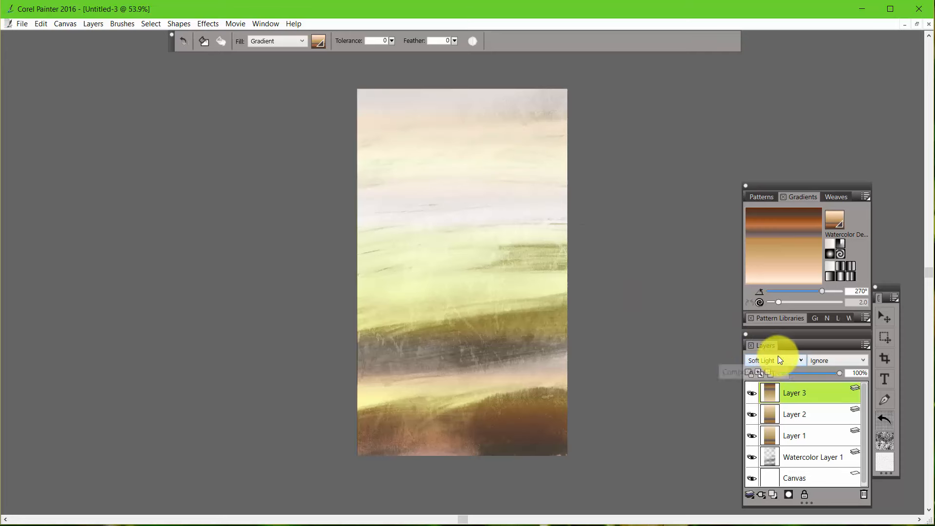
scroll(778, 359, down, 1)
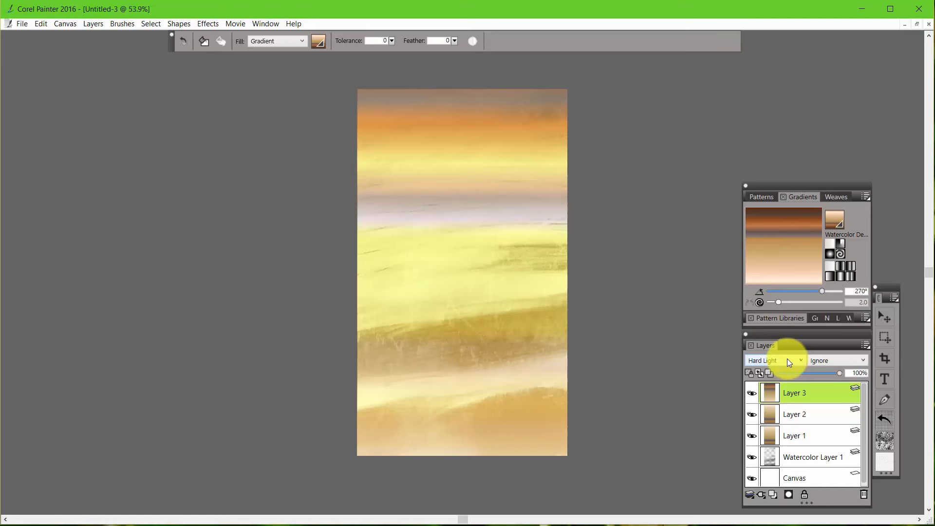
scroll(788, 359, down, 1)
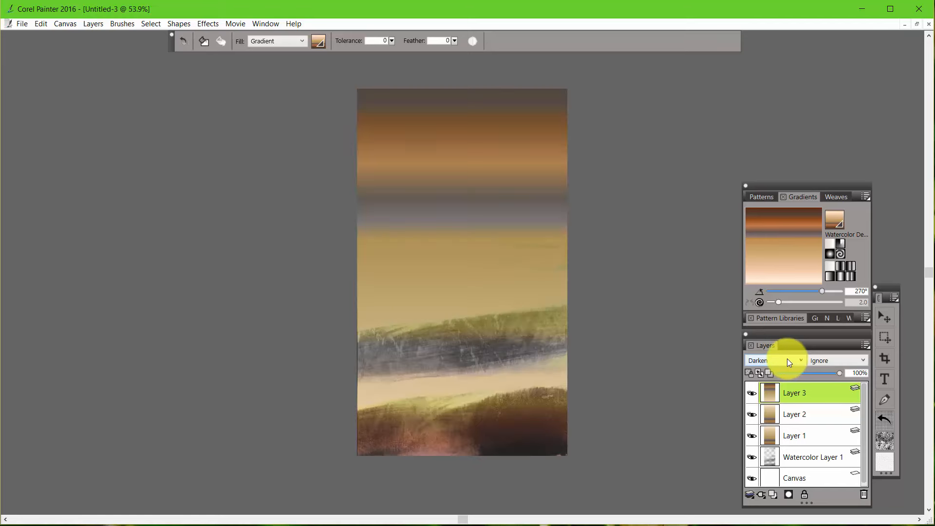
scroll(787, 358, down, 1)
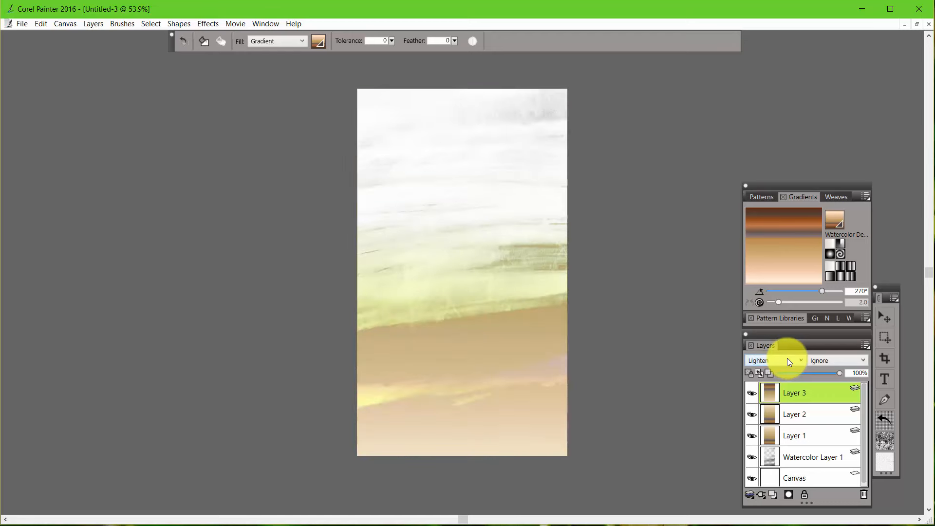
scroll(786, 358, down, 1)
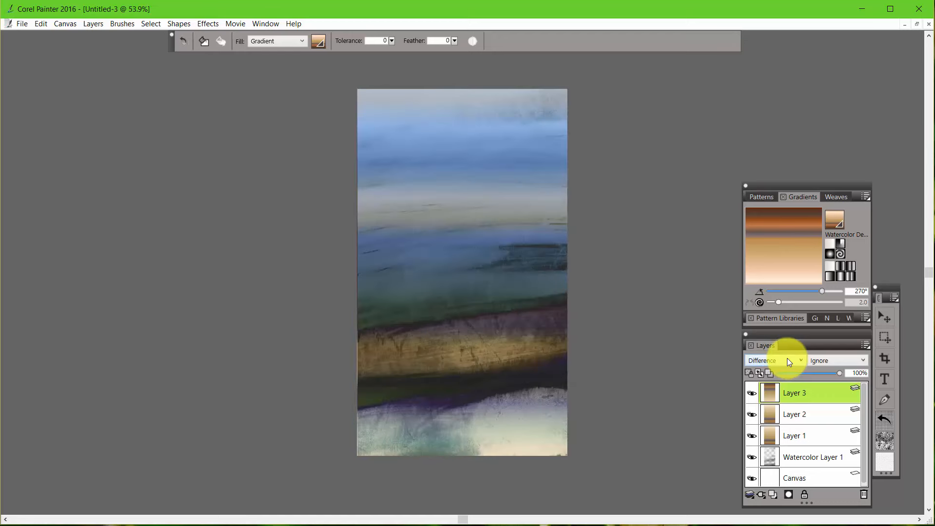
click(838, 374)
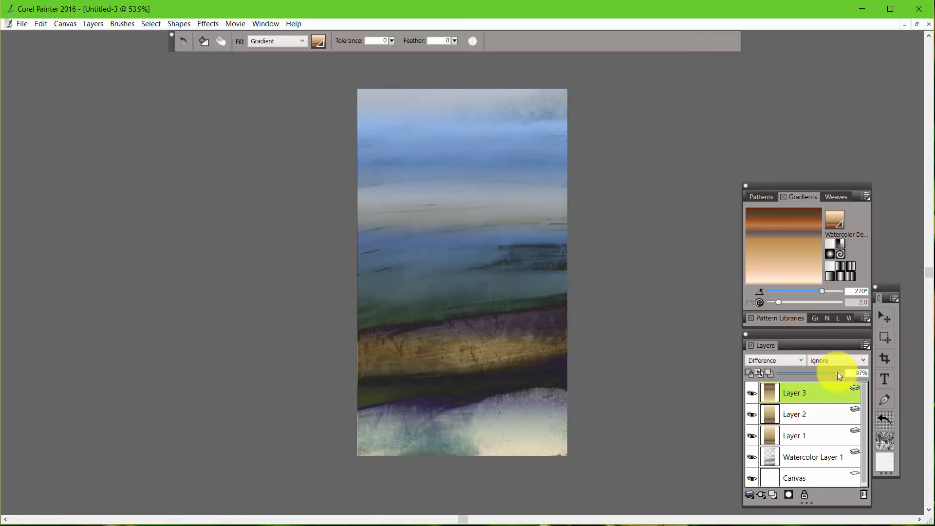
drag(836, 372, 815, 371)
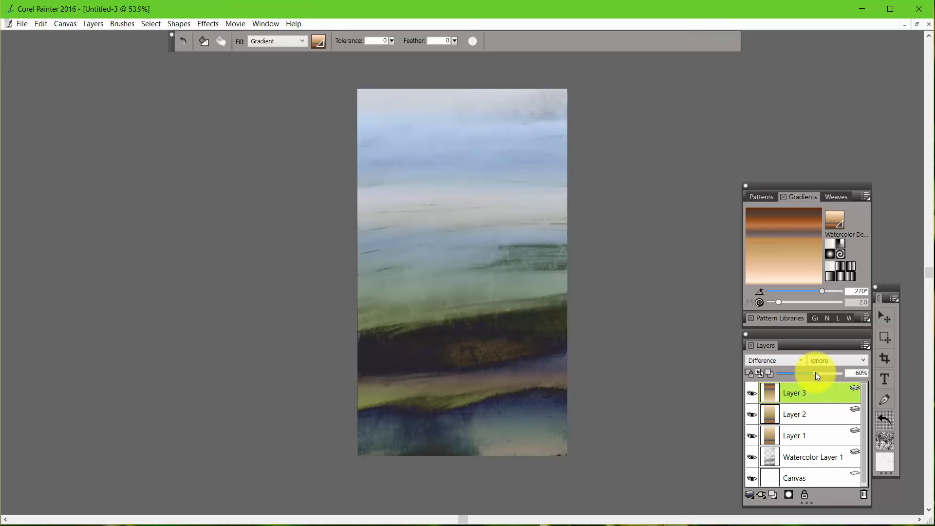